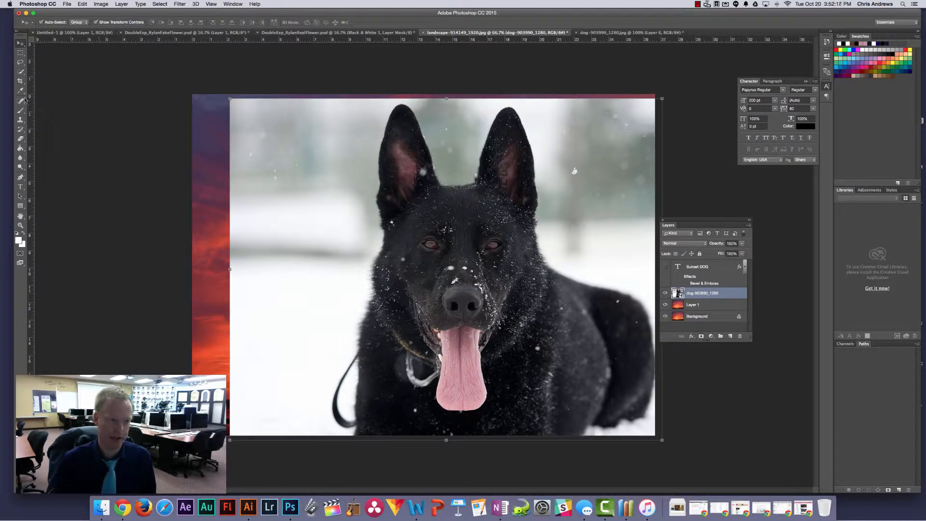
# Step: Select the dog with the Quick Selection tool, exclude the snow by its hindquarters, and add a layer mask from the selection
pyautogui.click(20, 71)
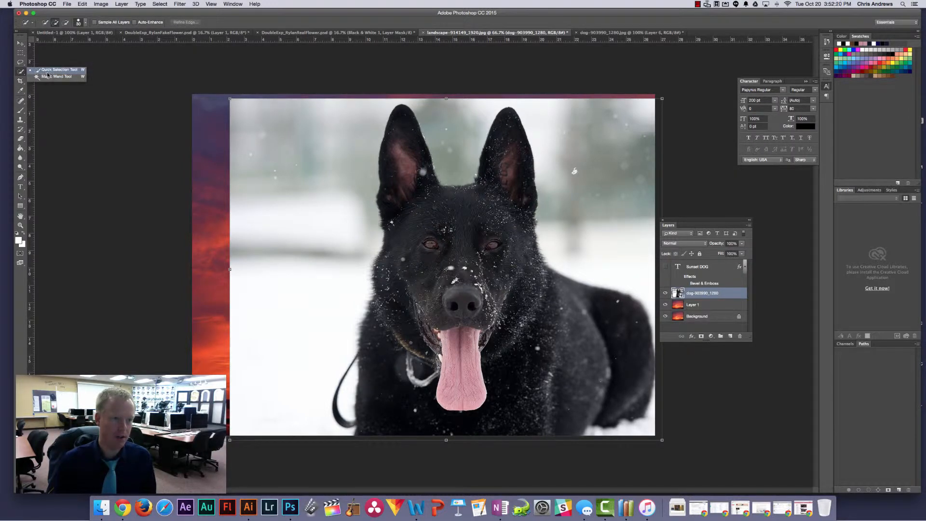
pyautogui.click(47, 73)
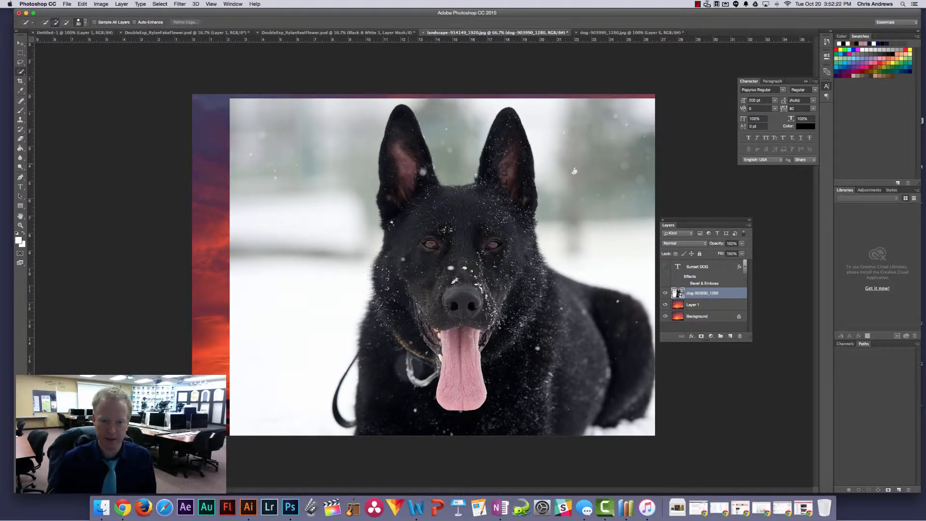
pyautogui.moveTo(407, 162)
pyautogui.mouseDown()
pyautogui.moveTo(429, 224)
pyautogui.moveTo(482, 236)
pyautogui.moveTo(515, 174)
pyautogui.moveTo(502, 273)
pyautogui.mouseUp()
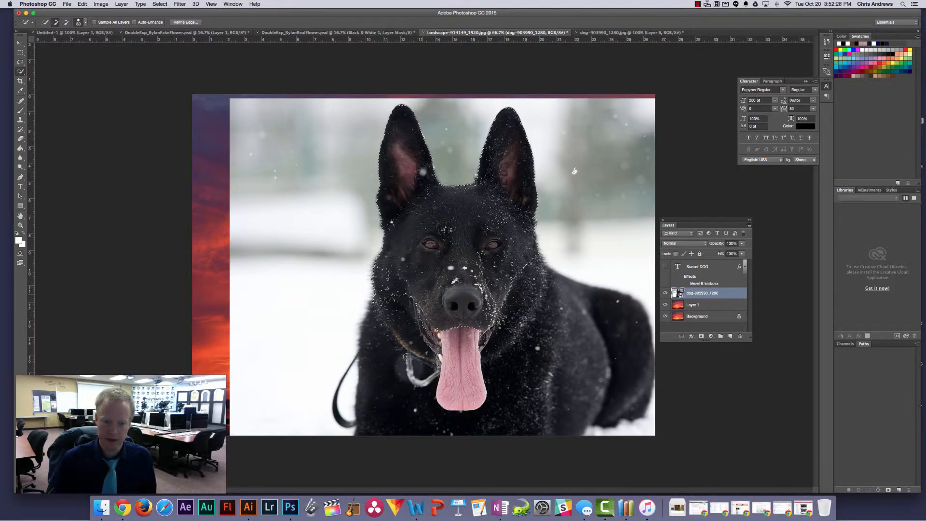
pyautogui.moveTo(406, 359)
pyautogui.mouseDown()
pyautogui.moveTo(437, 415)
pyautogui.moveTo(533, 394)
pyautogui.moveTo(527, 338)
pyautogui.moveTo(586, 355)
pyautogui.moveTo(645, 416)
pyautogui.mouseUp()
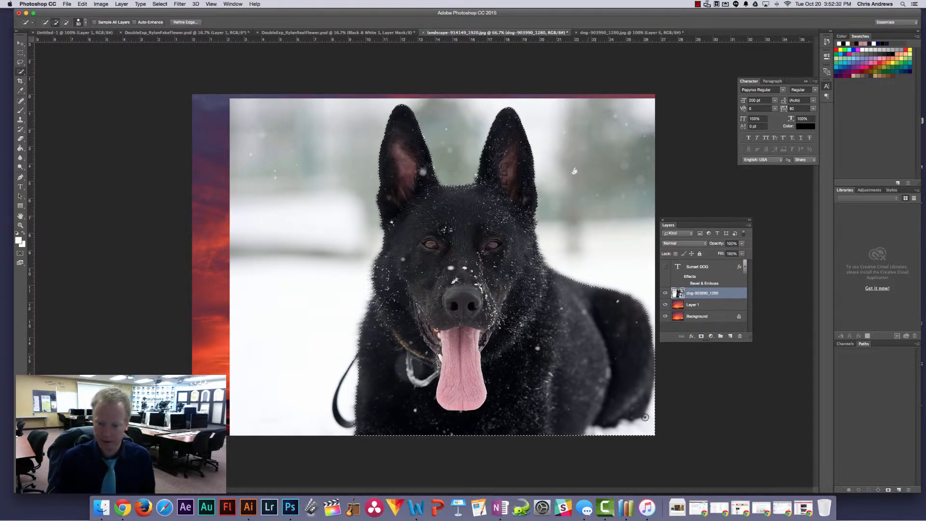
pyautogui.keyDown('alt'); pyautogui.click(646, 426); pyautogui.keyUp('alt')
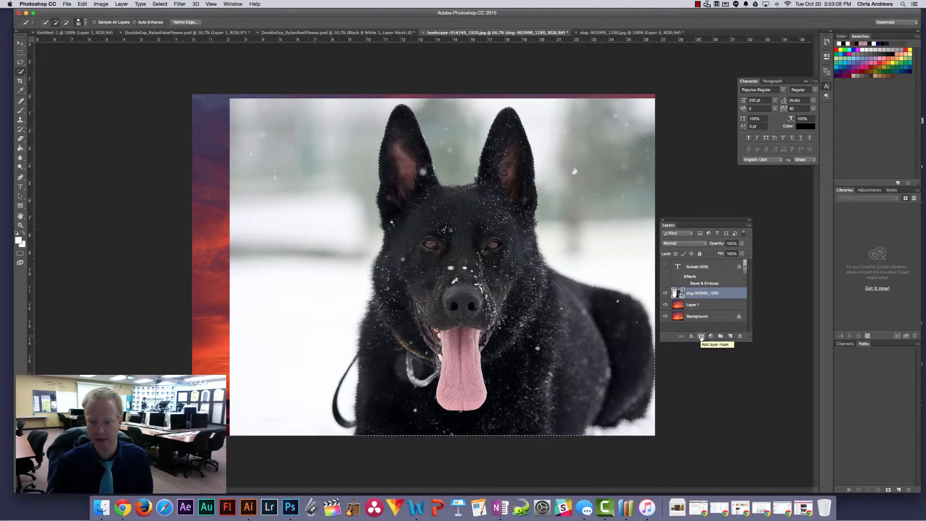
pyautogui.click(701, 337)
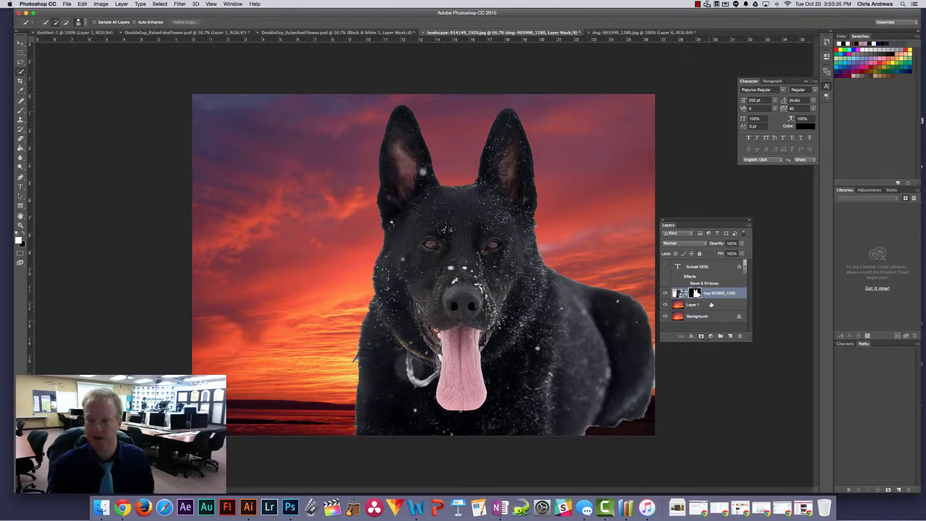
# Step: Move the dog layer horizontally until the photo's left edge meets the left edge of the canvas
pyautogui.click(21, 43)
pyautogui.moveTo(500, 286); pyautogui.dragTo(460, 289)
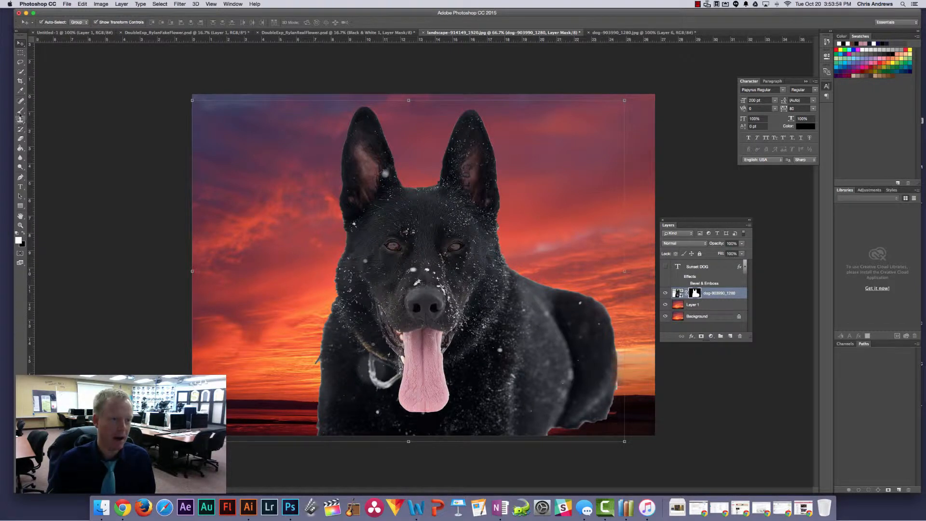
# Step: Activate the Brush tool and enlarge its brush to 60 px
pyautogui.click(19, 110)
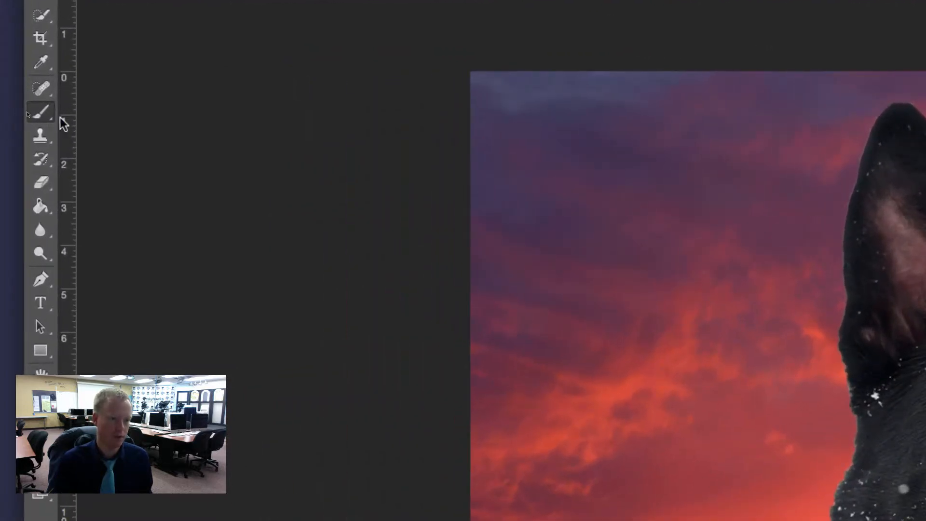
pyautogui.rightClick(50, 118)
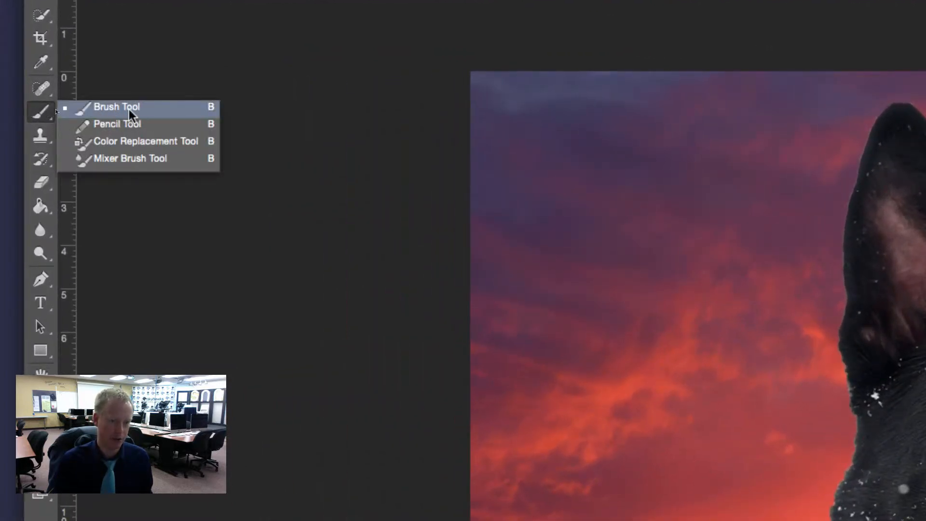
pyautogui.click(114, 108)
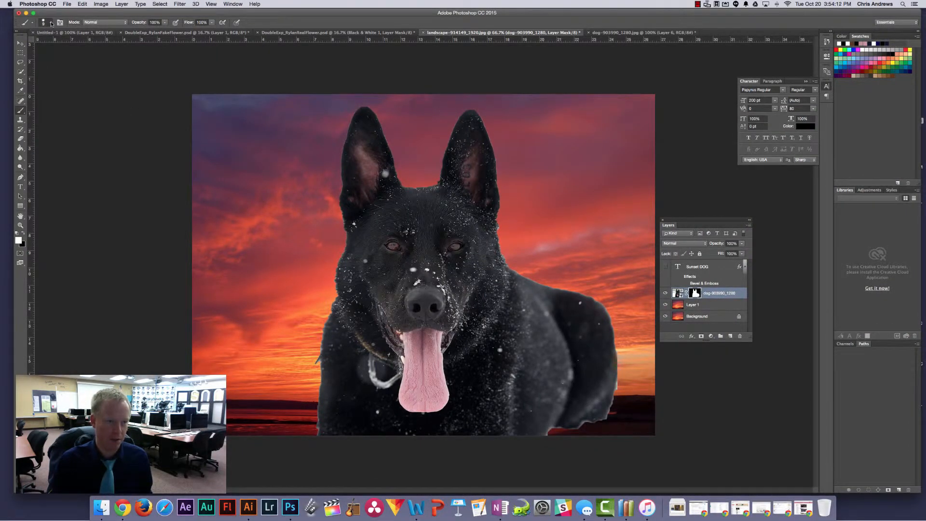
pyautogui.click(50, 23)
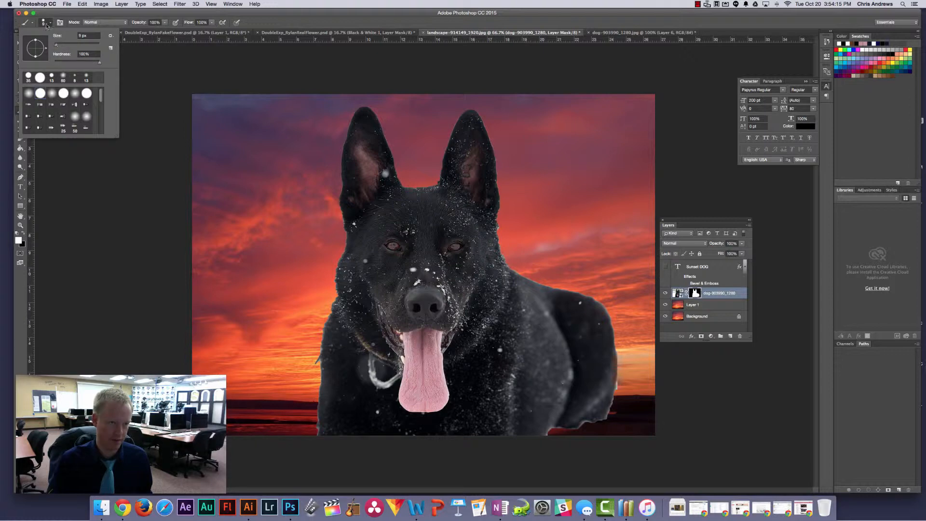
pyautogui.click(50, 24)
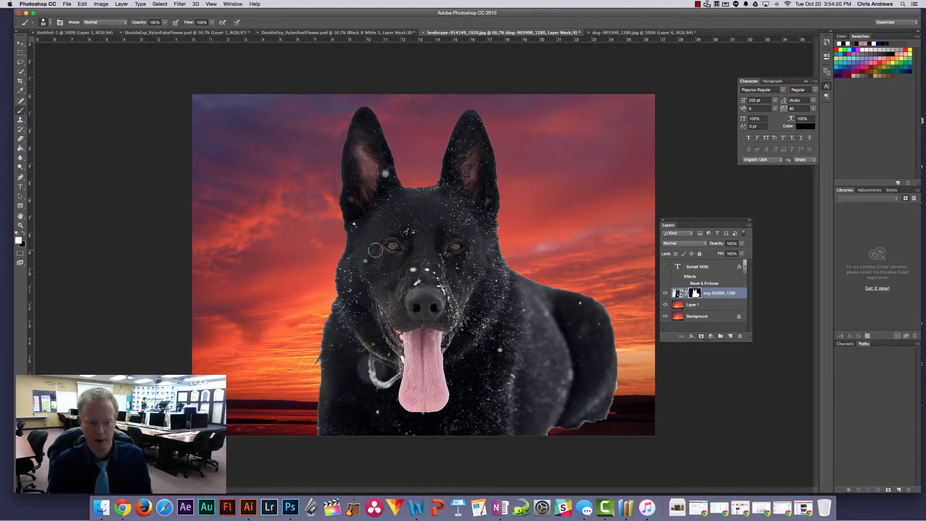
pyautogui.press(']')
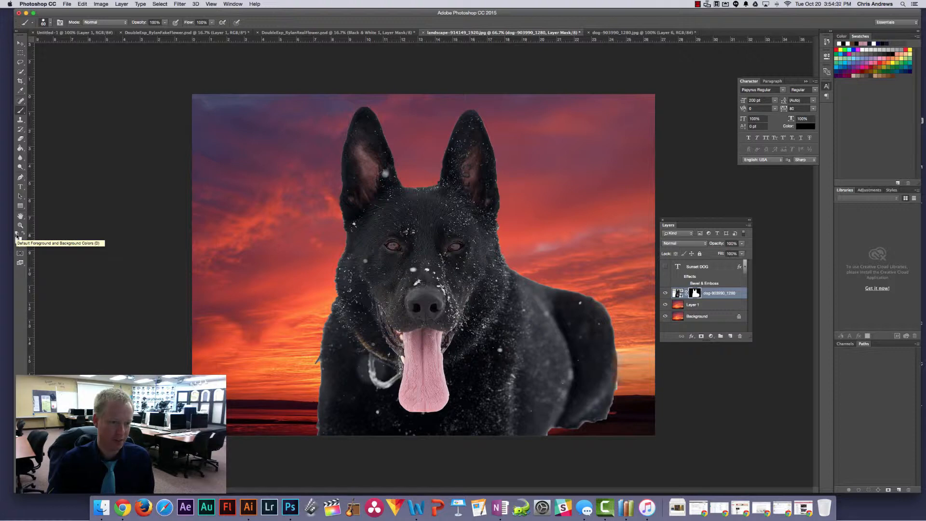
# Step: Reset the foreground and background colours to their defaults and swap them back and forth, leaving white in front
pyautogui.click(17, 234)
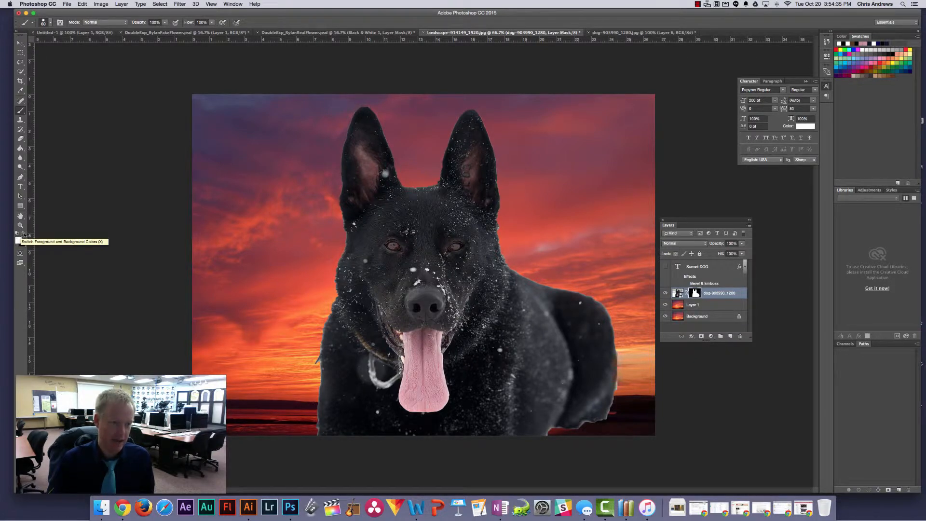
pyautogui.click(24, 234)
pyautogui.click(24, 234)
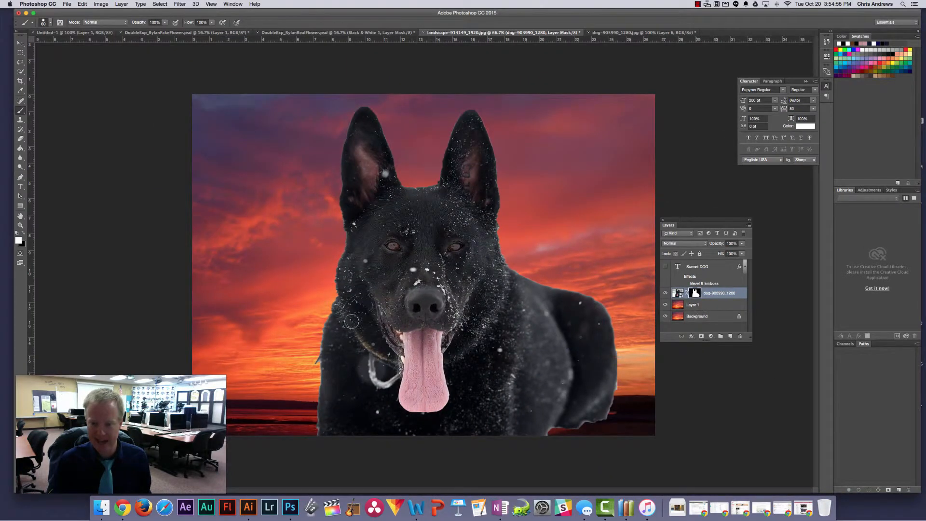
# Step: Paint black on the dog's layer mask to hide a strip beside the muzzle and most of the left ear
pyautogui.press('x')
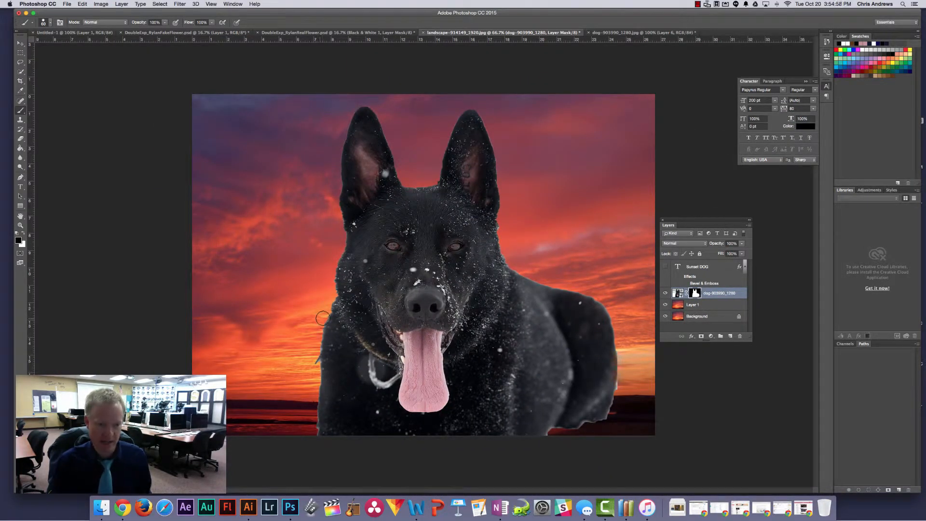
pyautogui.moveTo(319, 318); pyautogui.dragTo(378, 319)
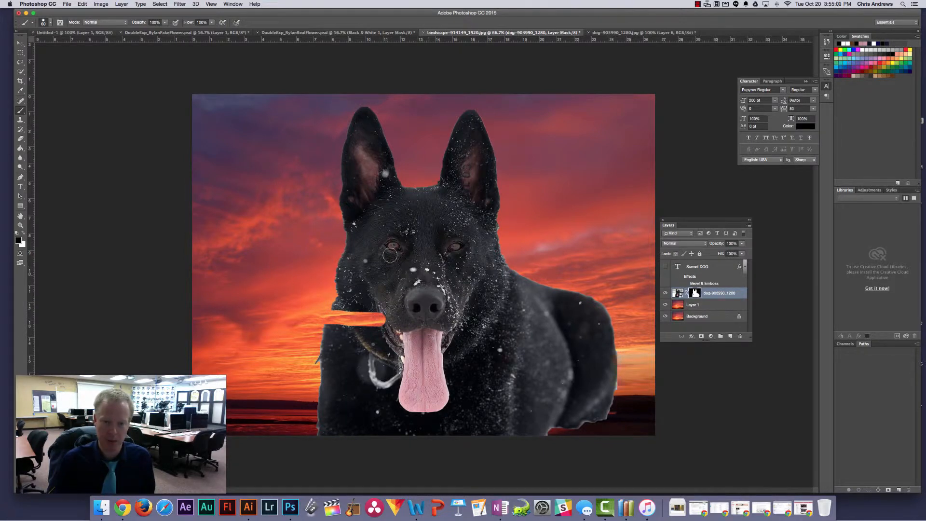
pyautogui.moveTo(349, 220)
pyautogui.mouseDown()
pyautogui.moveTo(343, 144)
pyautogui.moveTo(337, 204)
pyautogui.moveTo(353, 119)
pyautogui.moveTo(339, 151)
pyautogui.moveTo(351, 125)
pyautogui.moveTo(364, 123)
pyautogui.moveTo(385, 142)
pyautogui.moveTo(401, 142)
pyautogui.moveTo(369, 128)
pyautogui.moveTo(397, 122)
pyautogui.moveTo(406, 139)
pyautogui.moveTo(383, 162)
pyautogui.mouseUp()
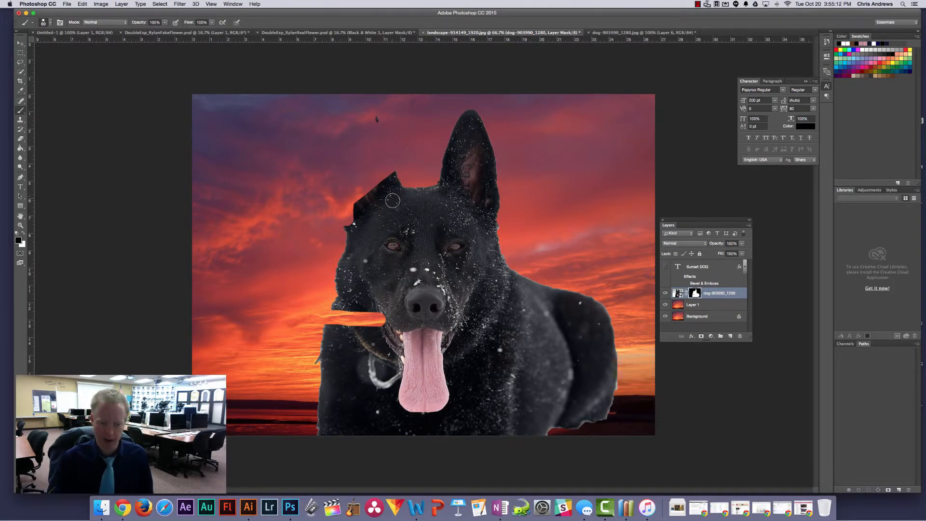
# Step: Paint white on the layer mask to restore the dog's left ear and the hidden strip beside the muzzle
pyautogui.press('x')
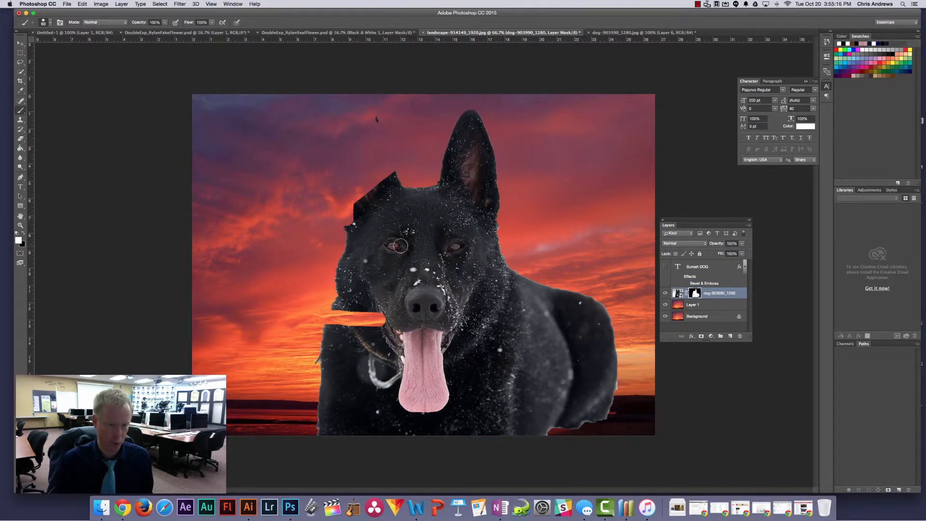
pyautogui.moveTo(366, 207)
pyautogui.mouseDown()
pyautogui.moveTo(359, 150)
pyautogui.moveTo(386, 193)
pyautogui.moveTo(377, 151)
pyautogui.moveTo(395, 185)
pyautogui.moveTo(360, 131)
pyautogui.moveTo(353, 215)
pyautogui.mouseUp()
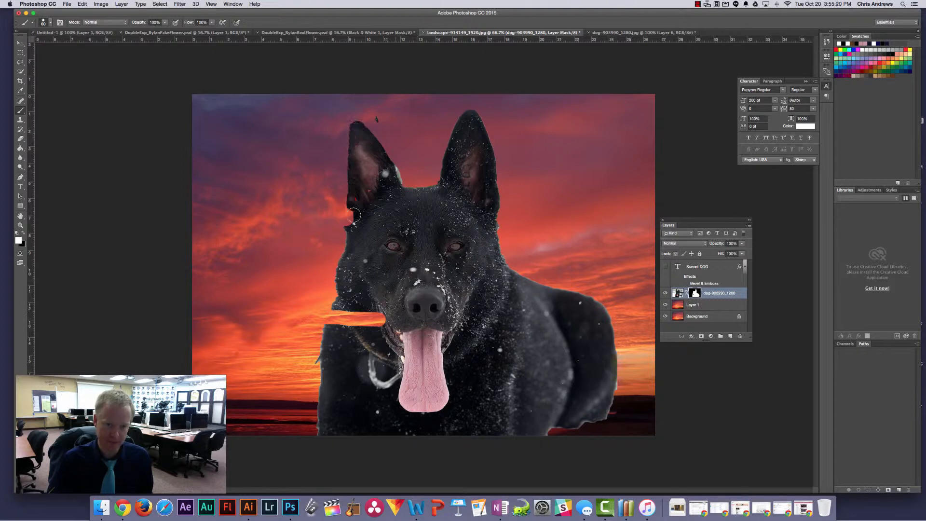
pyautogui.moveTo(351, 164)
pyautogui.mouseDown()
pyautogui.moveTo(348, 137)
pyautogui.moveTo(350, 159)
pyautogui.moveTo(361, 117)
pyautogui.moveTo(372, 143)
pyautogui.moveTo(358, 135)
pyautogui.moveTo(367, 115)
pyautogui.moveTo(371, 166)
pyautogui.moveTo(382, 165)
pyautogui.moveTo(388, 144)
pyautogui.moveTo(369, 118)
pyautogui.moveTo(347, 226)
pyautogui.moveTo(359, 172)
pyautogui.moveTo(341, 181)
pyautogui.moveTo(351, 156)
pyautogui.moveTo(355, 221)
pyautogui.mouseUp()
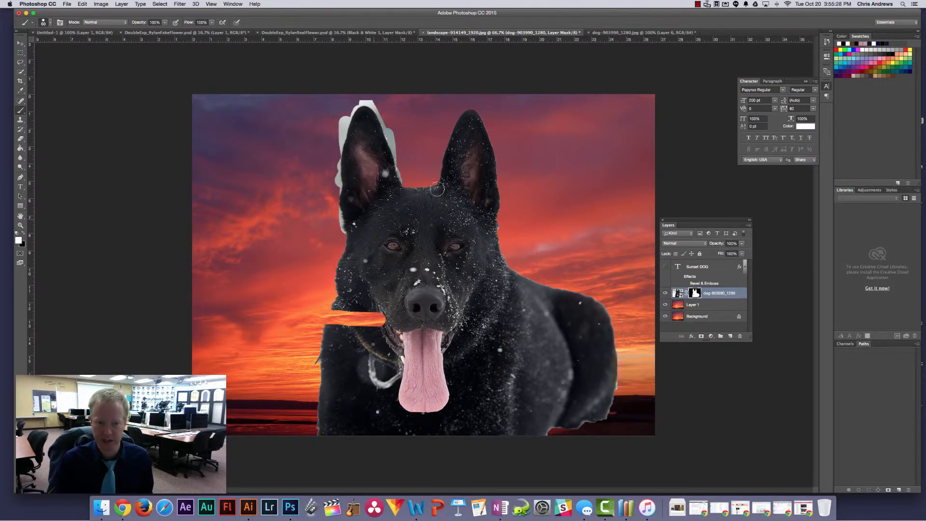
pyautogui.moveTo(391, 313); pyautogui.dragTo(354, 318)
pyautogui.moveTo(388, 291)
pyautogui.mouseDown()
pyautogui.moveTo(355, 336)
pyautogui.moveTo(353, 307)
pyautogui.moveTo(337, 320)
pyautogui.mouseUp()
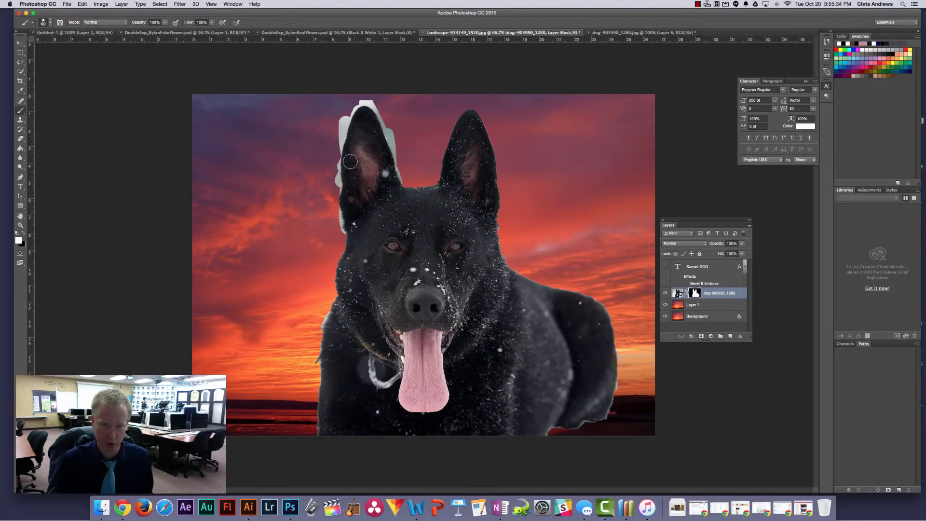
pyautogui.moveTo(360, 119); pyautogui.dragTo(373, 110)
# Step: Soften the brush by lowering its hardness to the minimum
pyautogui.click(51, 22)
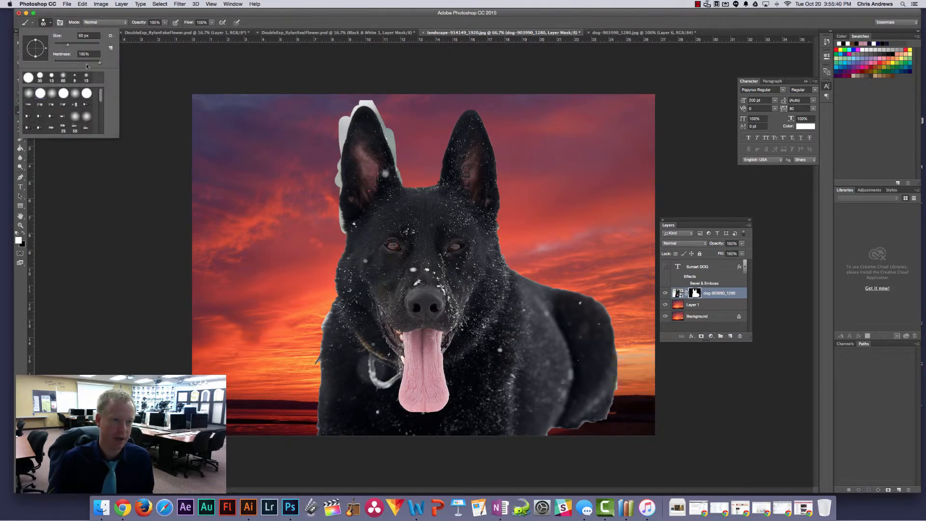
pyautogui.moveTo(100, 64); pyautogui.dragTo(22, 62)
pyautogui.click(51, 23)
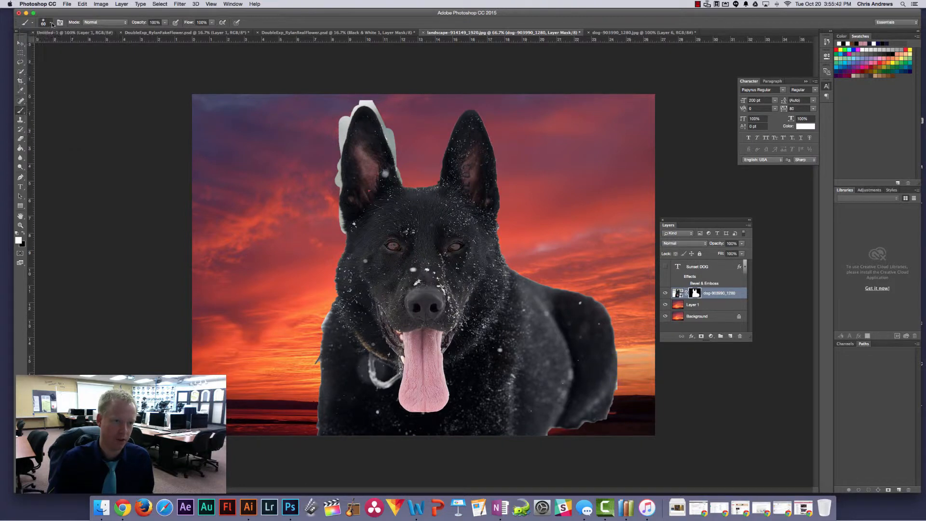
# Step: Paint black on the layer mask with the soft brush to remove the pale background fringe around the left ear
pyautogui.moveTo(341, 121)
pyautogui.mouseDown()
pyautogui.moveTo(333, 130)
pyautogui.moveTo(336, 117)
pyautogui.moveTo(341, 131)
pyautogui.mouseUp()
pyautogui.press('x')
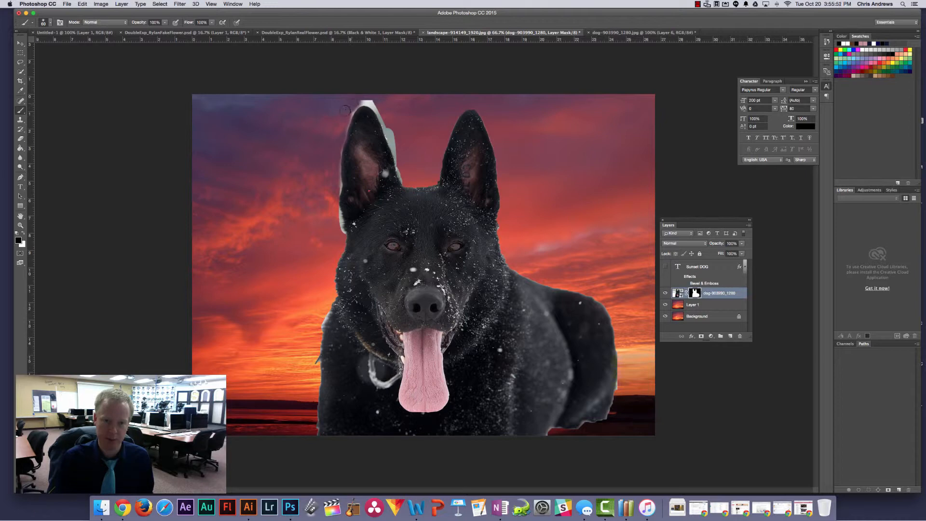
pyautogui.moveTo(362, 99)
pyautogui.mouseDown()
pyautogui.moveTo(388, 120)
pyautogui.moveTo(398, 151)
pyautogui.mouseUp()
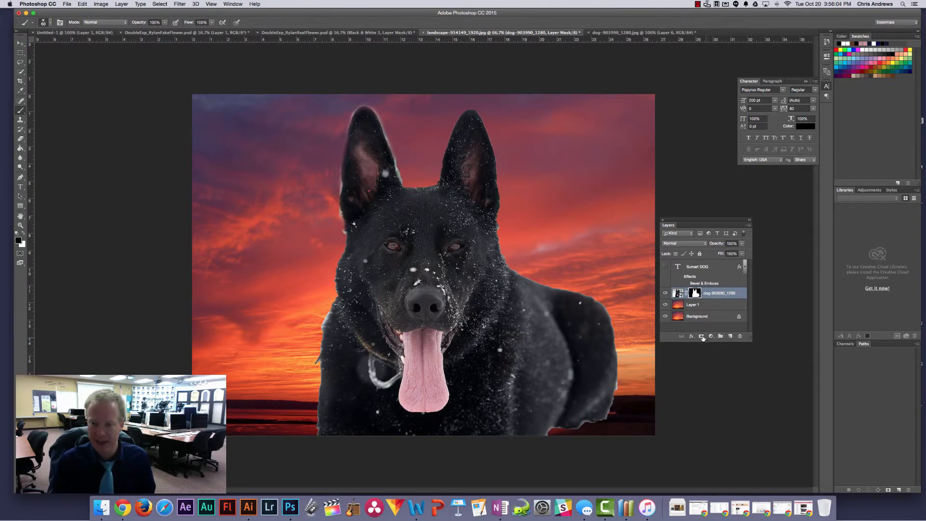
# Step: Delete the dog layer's existing mask and add a new blank layer mask to it
pyautogui.rightClick(694, 293)
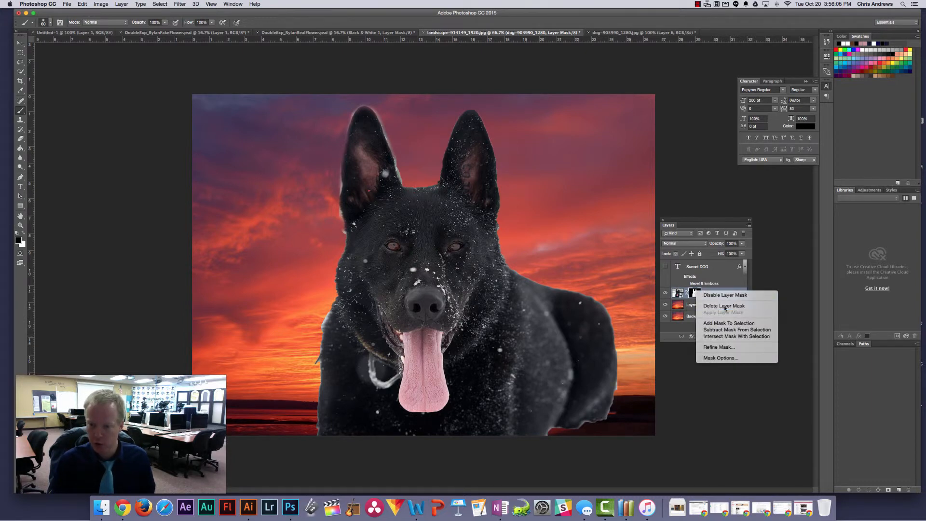
pyautogui.click(711, 304)
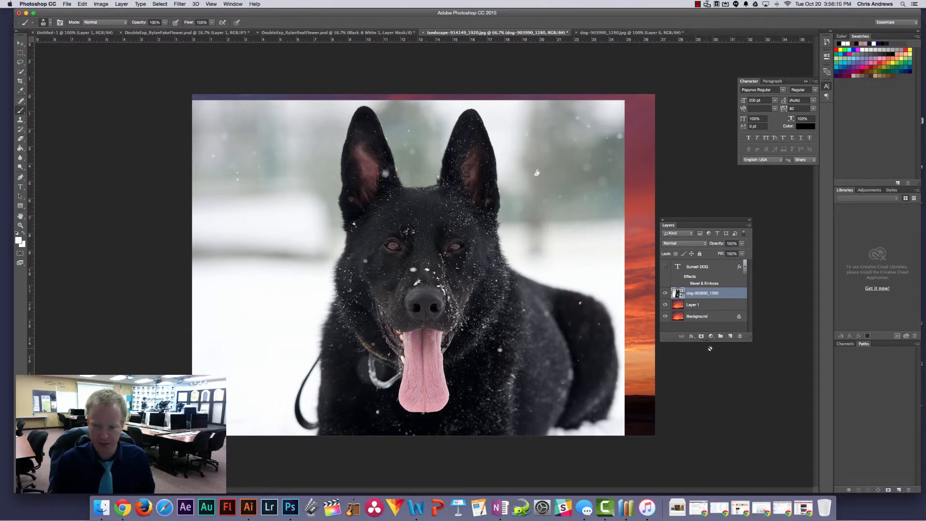
pyautogui.click(702, 336)
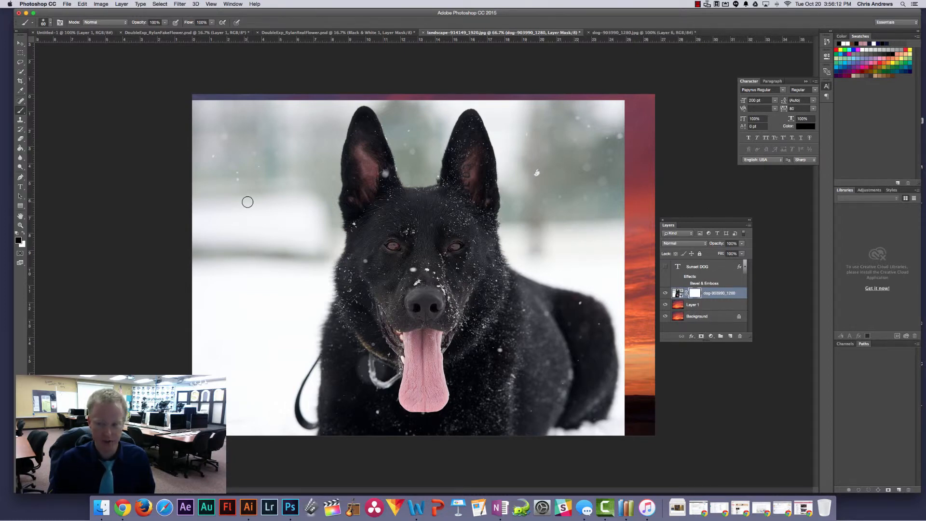
# Step: Paint black on the new mask, enlarging the brush to 200 px, to hide the snowy background left of the dog and part of its face
pyautogui.moveTo(277, 195)
pyautogui.mouseDown()
pyautogui.moveTo(248, 253)
pyautogui.moveTo(279, 201)
pyautogui.moveTo(256, 187)
pyautogui.mouseUp()
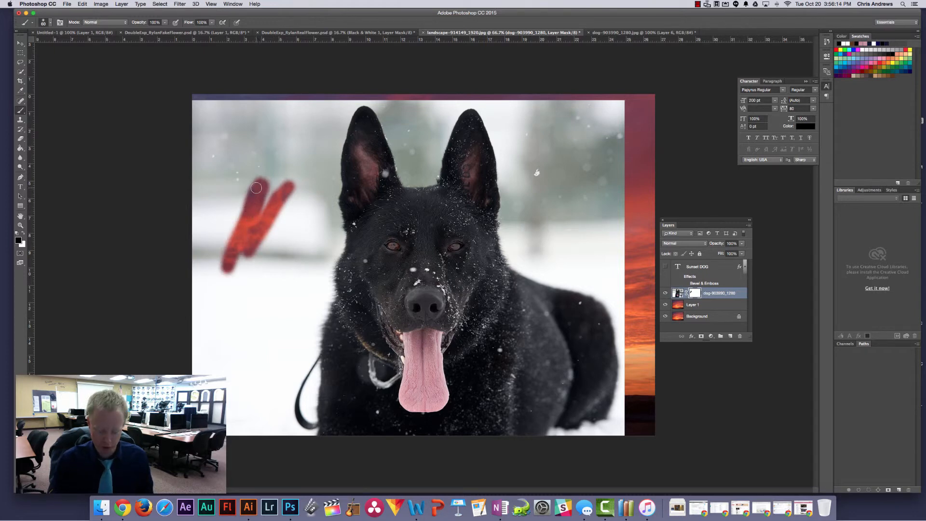
pyautogui.press(']')
pyautogui.press(']')
pyautogui.press(']')
pyautogui.press(']')
pyautogui.press(']')
pyautogui.press(']')
pyautogui.press(']')
pyautogui.press(']')
pyautogui.moveTo(250, 146)
pyautogui.mouseDown()
pyautogui.moveTo(219, 96)
pyautogui.moveTo(201, 97)
pyautogui.moveTo(236, 97)
pyautogui.moveTo(252, 115)
pyautogui.moveTo(214, 135)
pyautogui.moveTo(188, 197)
pyautogui.moveTo(224, 166)
pyautogui.moveTo(290, 136)
pyautogui.moveTo(317, 102)
pyautogui.moveTo(312, 119)
pyautogui.moveTo(246, 176)
pyautogui.moveTo(169, 287)
pyautogui.moveTo(212, 307)
pyautogui.moveTo(210, 322)
pyautogui.moveTo(218, 321)
pyautogui.moveTo(274, 279)
pyautogui.moveTo(294, 202)
pyautogui.moveTo(306, 277)
pyautogui.moveTo(354, 238)
pyautogui.mouseUp()
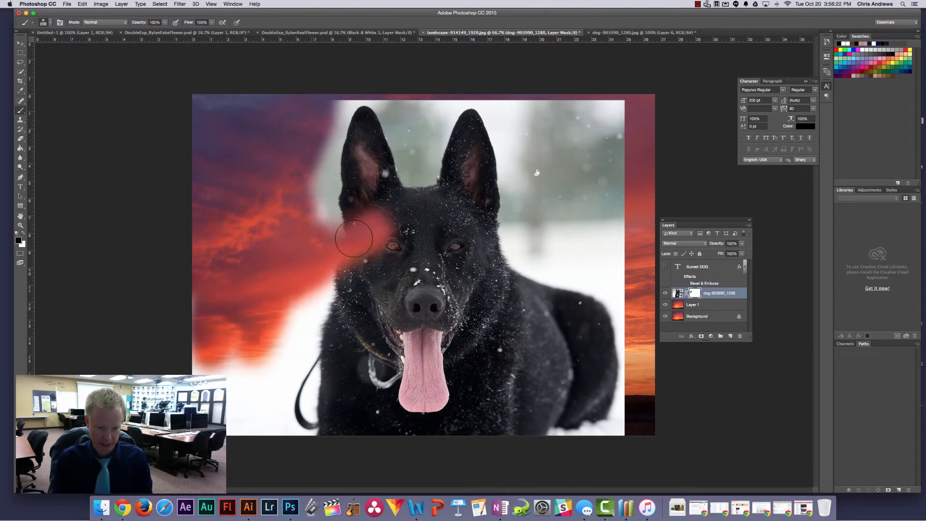
# Step: Paint white on the mask to restore the hidden part of the dog's face below the left ear
pyautogui.press('x')
pyautogui.moveTo(430, 212)
pyautogui.mouseDown()
pyautogui.moveTo(389, 216)
pyautogui.moveTo(379, 237)
pyautogui.moveTo(373, 229)
pyautogui.moveTo(364, 258)
pyautogui.moveTo(367, 221)
pyautogui.mouseUp()
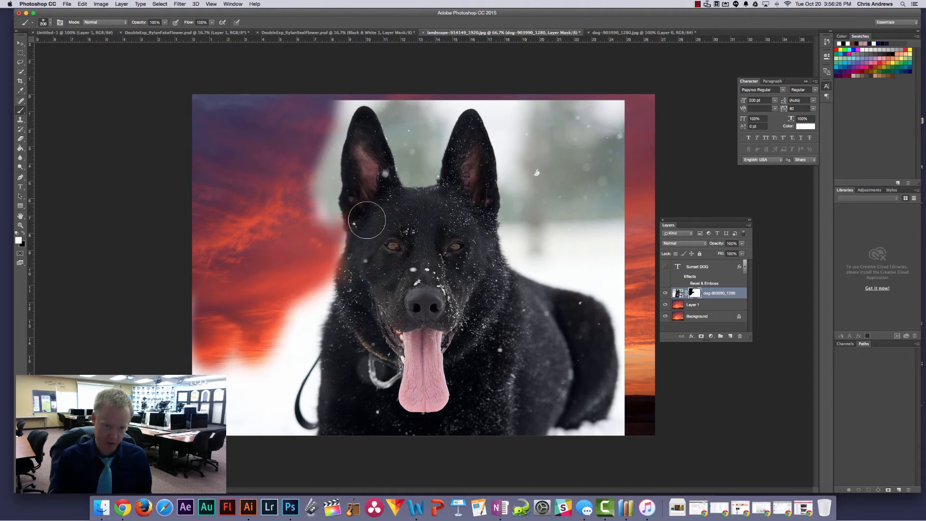